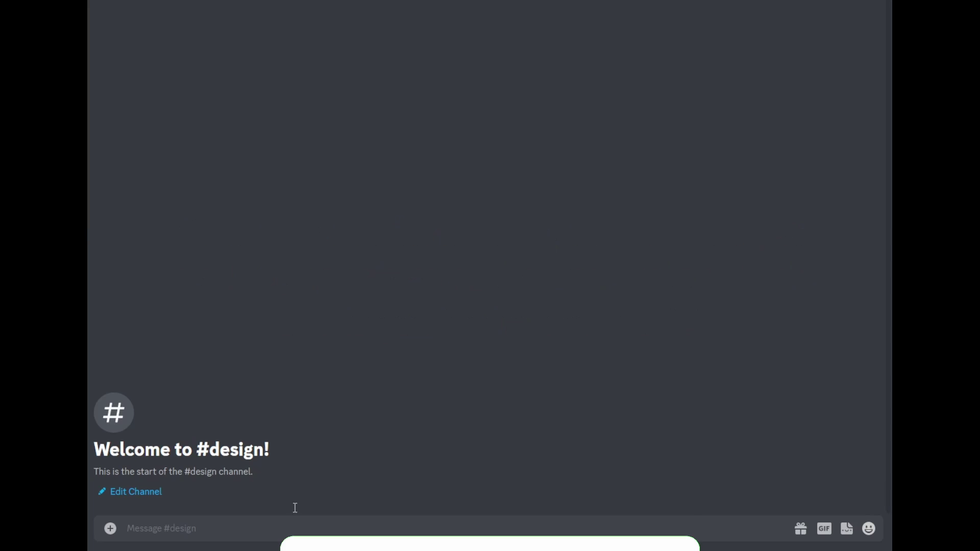
Step: Generate images with the /imagine prompt "modern style, simple but yet stylish, spacious and clean, color black, settings:: bedroom --ar 3:2 --q 2 --upbeta"
{"action": "type", "text": "/"}
{"action": "key", "text": "Tab"}
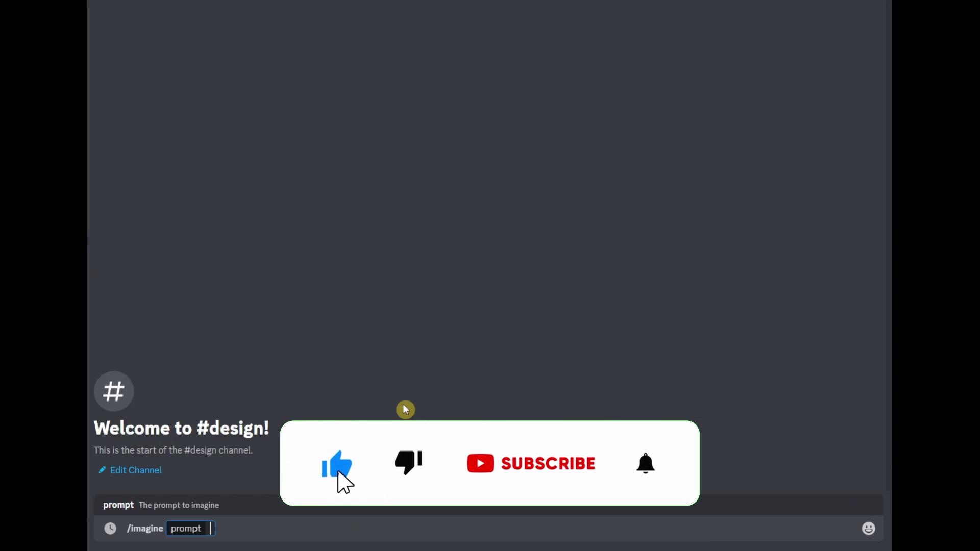
{"action": "key", "text": "ctrl+v"}
{"action": "key", "text": "Return"}
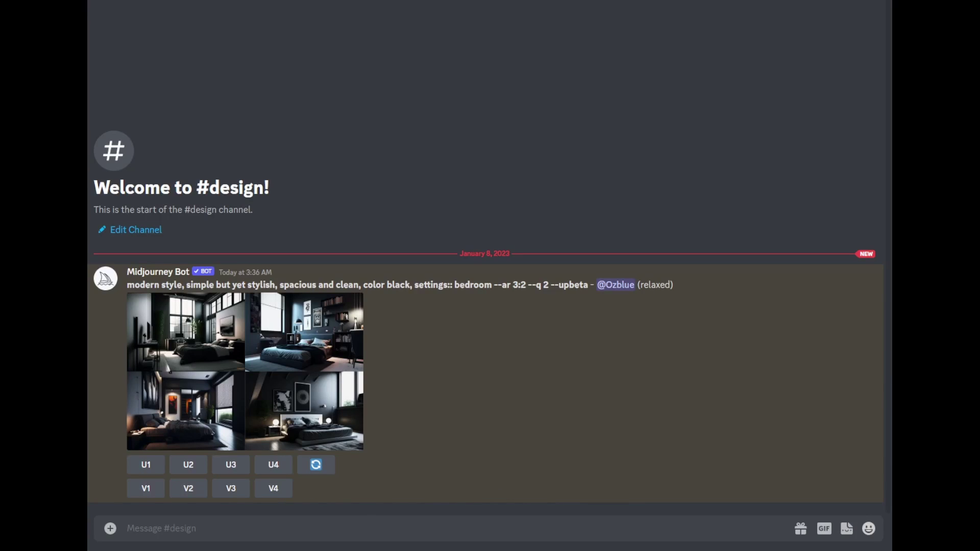
Step: Examine the four bedroom designs in the first generated image grid at enlarged size, closing the preview after viewing
{"action": "left_click", "coordinate": [245, 386]}
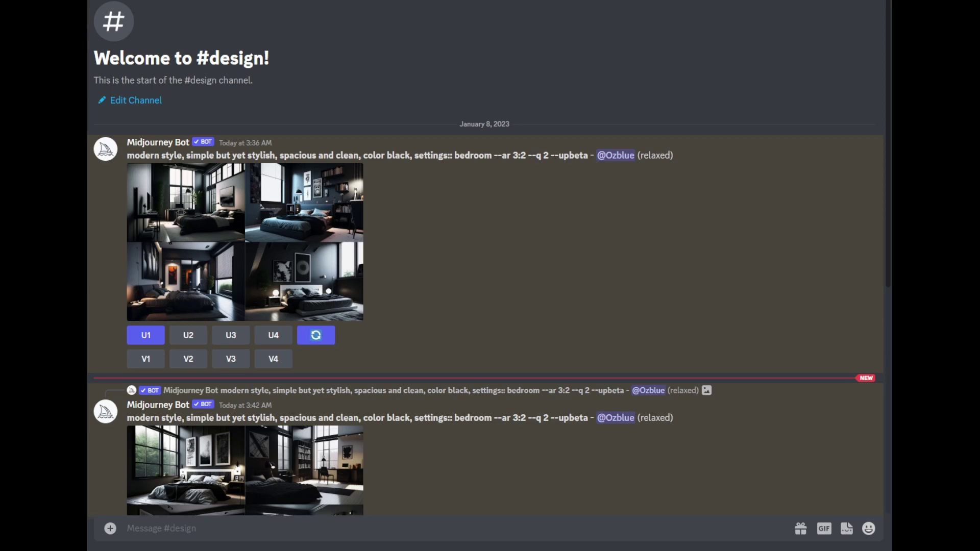
{"action": "left_click", "coordinate": [328, 250]}
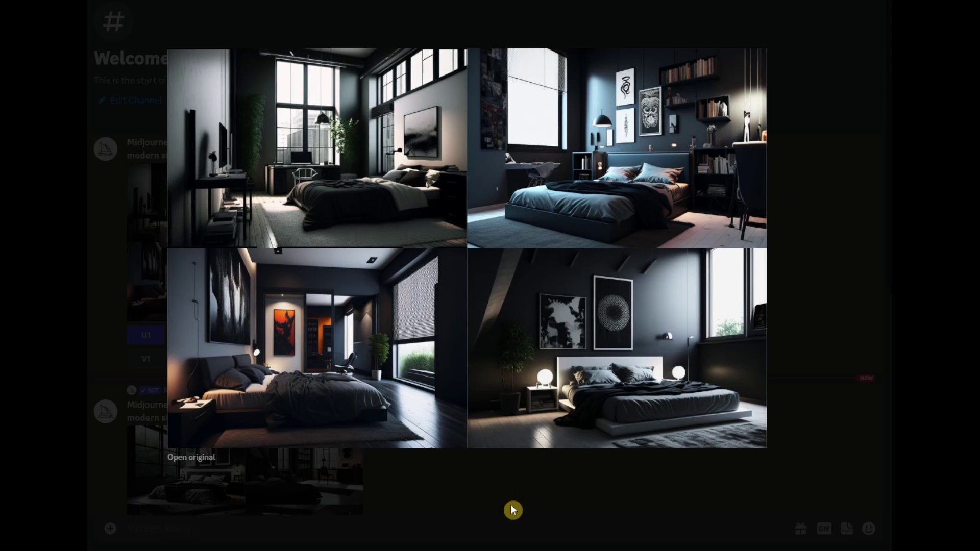
{"action": "left_click", "coordinate": [510, 503]}
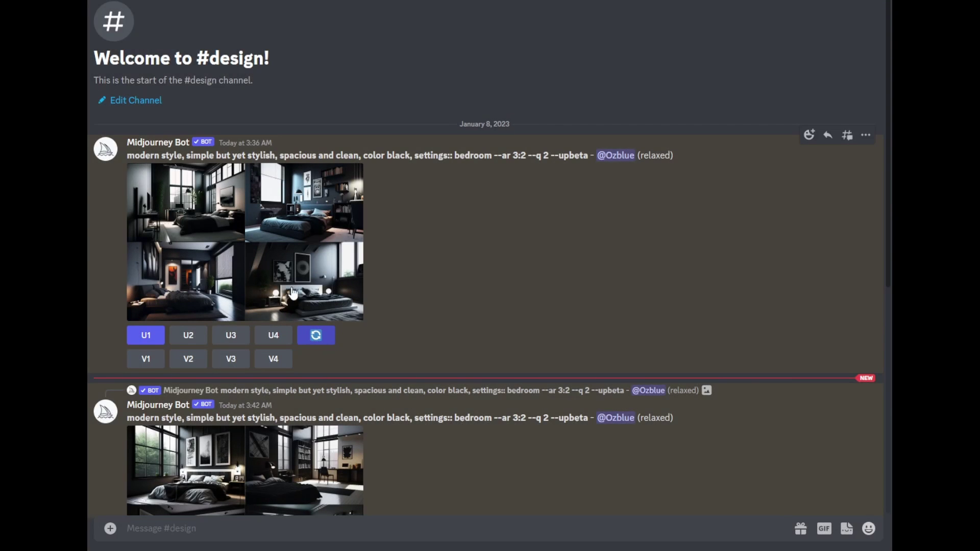
{"action": "left_click", "coordinate": [251, 241]}
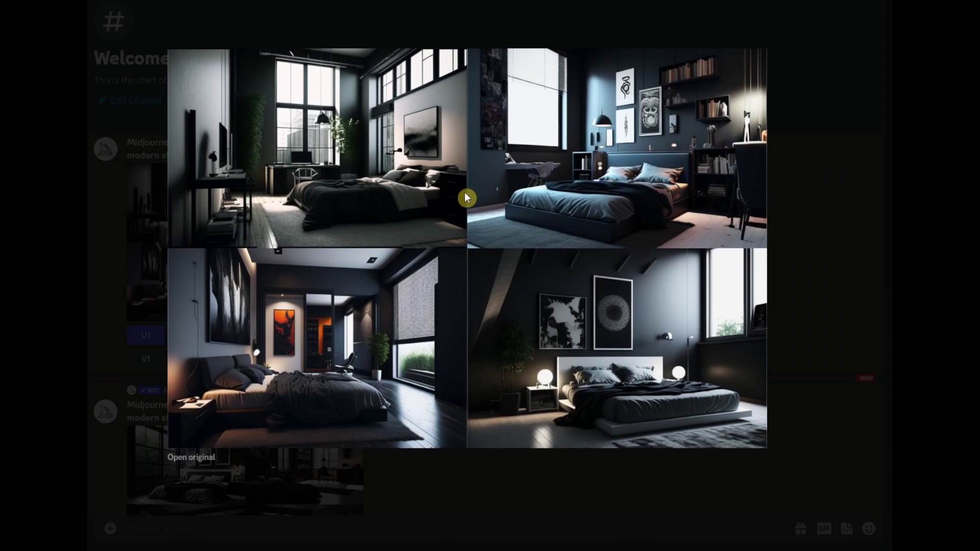
{"action": "left_click", "coordinate": [557, 526]}
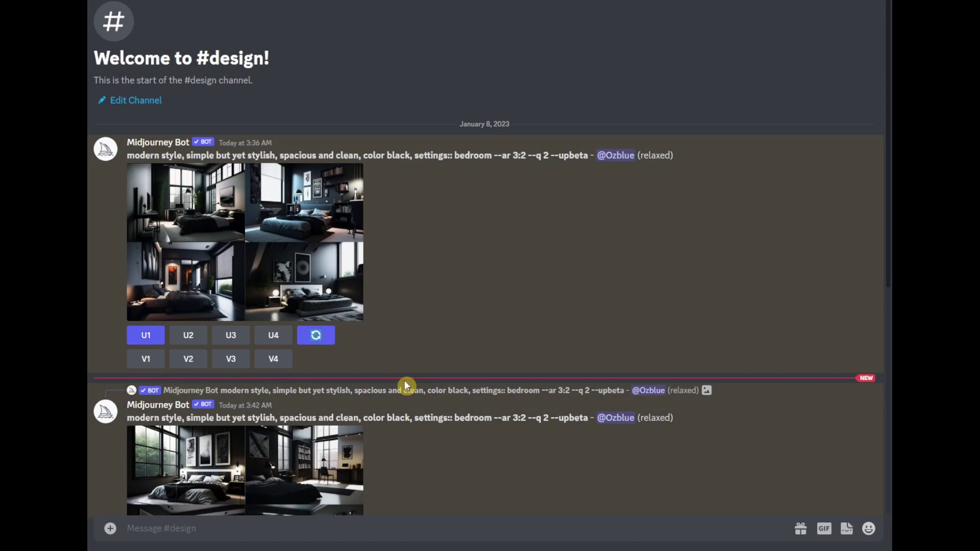
Step: Review the second bedroom image grid at enlarged size and upscale its first image
{"action": "scroll", "coordinate": [407, 385], "scroll_direction": "down", "scroll_amount": 2}
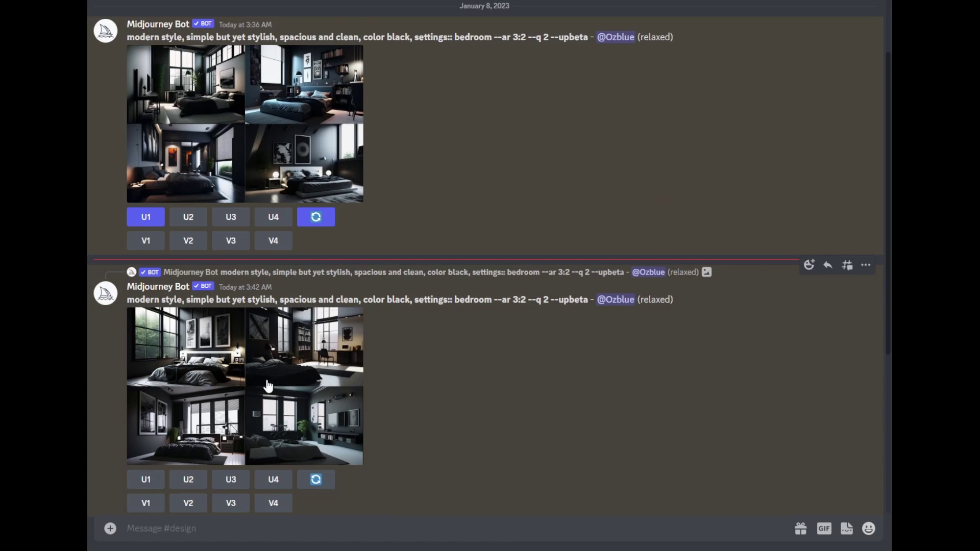
{"action": "left_click", "coordinate": [241, 388]}
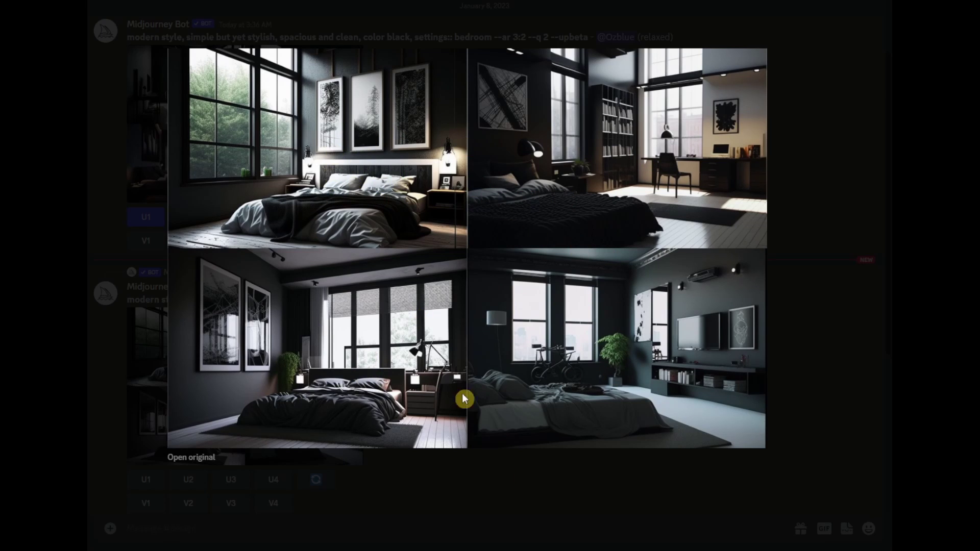
{"action": "left_click", "coordinate": [514, 513]}
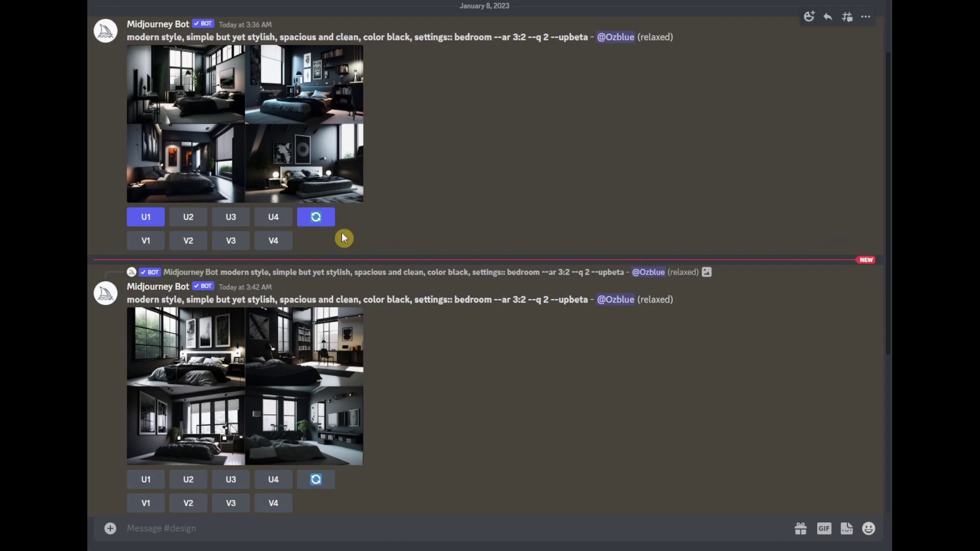
{"action": "left_click", "coordinate": [145, 480]}
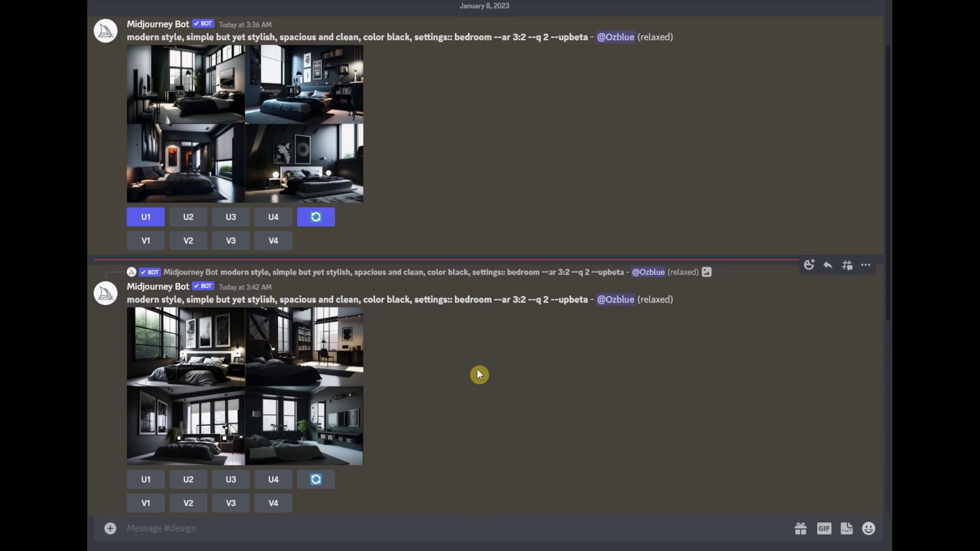
Step: View the upscaled bedroom image with the desk by the window at enlarged size and close the preview
{"action": "scroll", "coordinate": [479, 375], "scroll_direction": "down", "scroll_amount": 5}
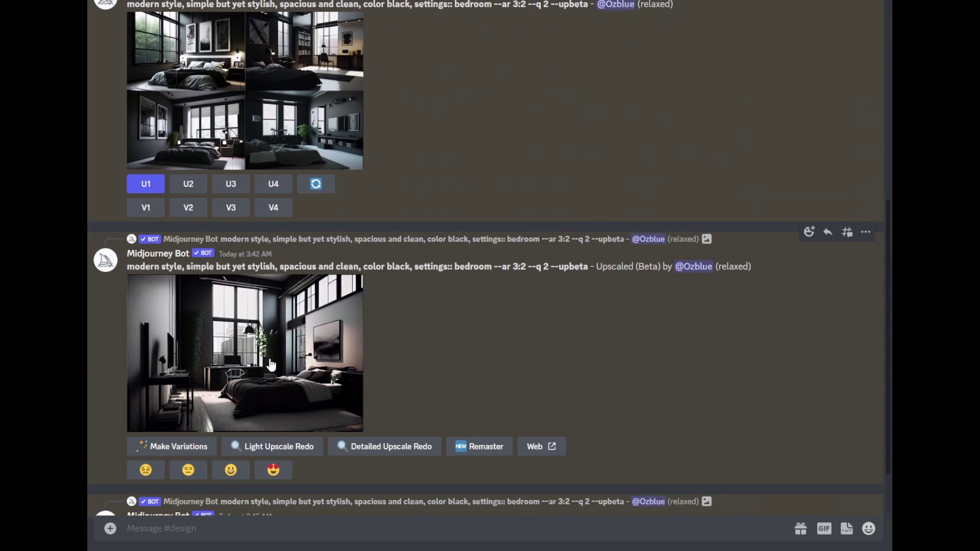
{"action": "left_click", "coordinate": [271, 364]}
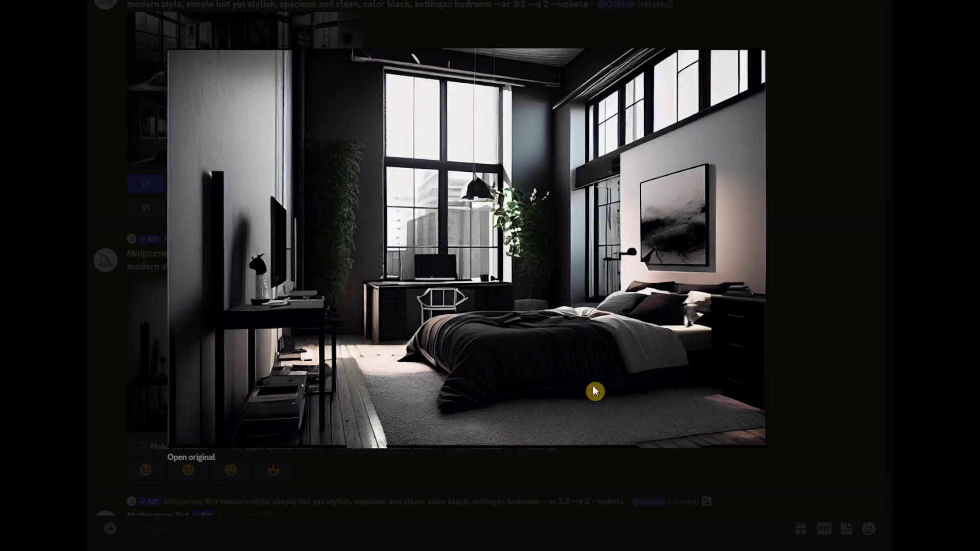
{"action": "key", "text": "Escape"}
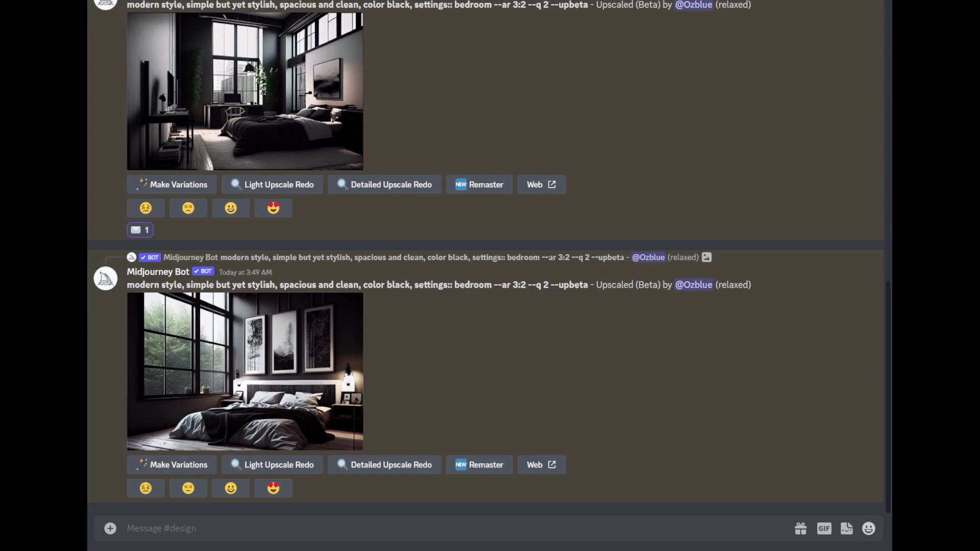
Step: Search the reaction emojis for "env" on the upscaled bedroom image with the desk and close the picker
{"action": "scroll", "coordinate": [693, 167], "scroll_direction": "up", "scroll_amount": 3}
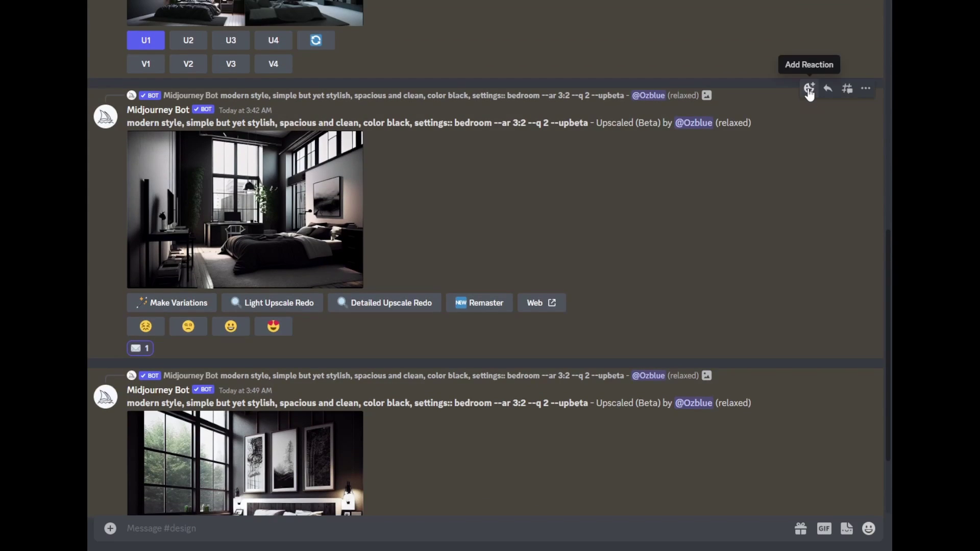
{"action": "left_click", "coordinate": [809, 88]}
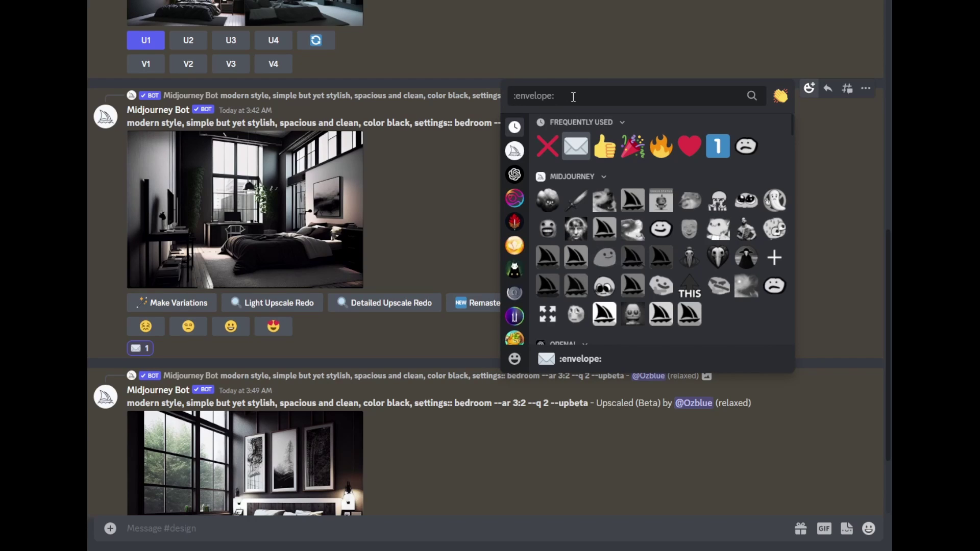
{"action": "type", "text": "env"}
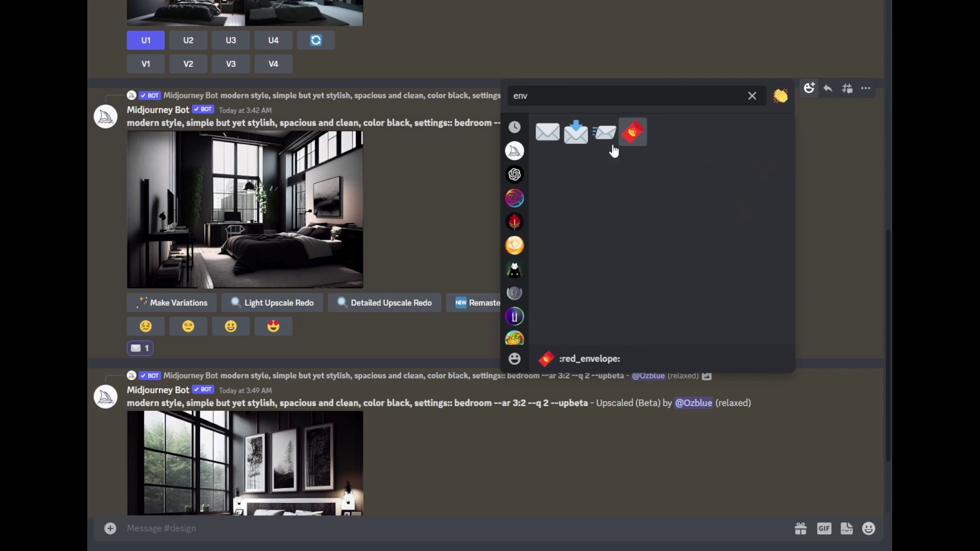
{"action": "left_click", "coordinate": [108, 243]}
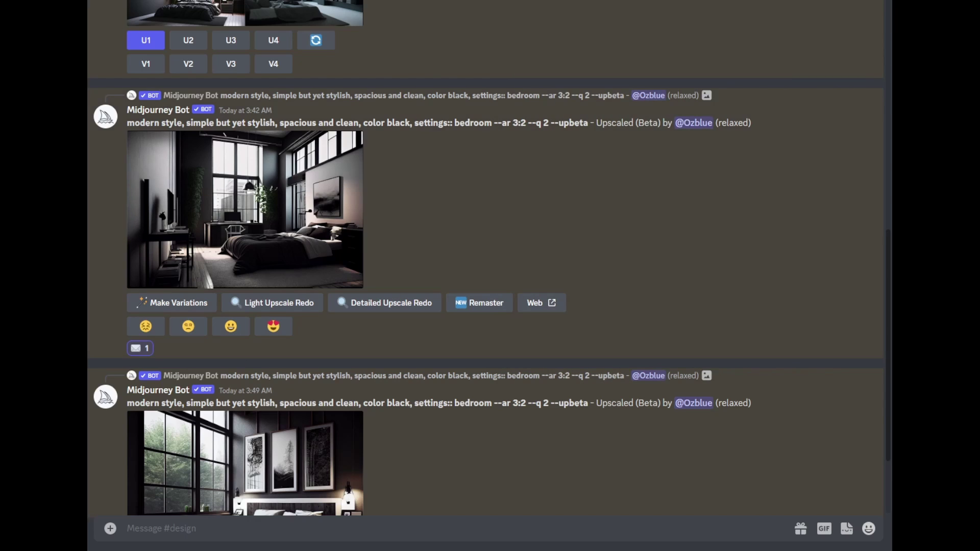
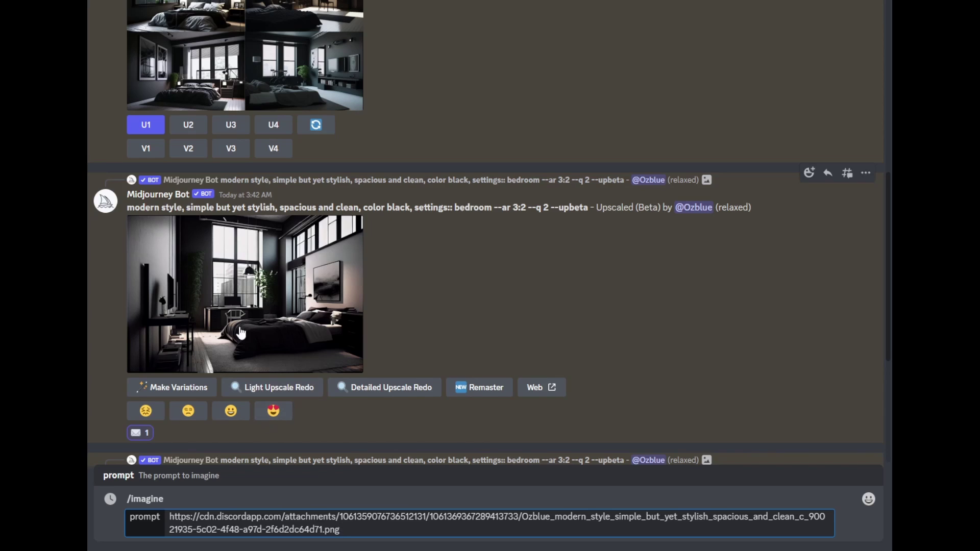
Step: Copy "modern style, simple but yet stylish, spacious and clean, color black, settings:: bedroom --ar 3:2" from the upscaled image's message after the prompt's image link
{"action": "left_click_drag", "start_coordinate": [128, 209], "coordinate": [527, 210]}
{"action": "key", "text": "ctrl+c"}
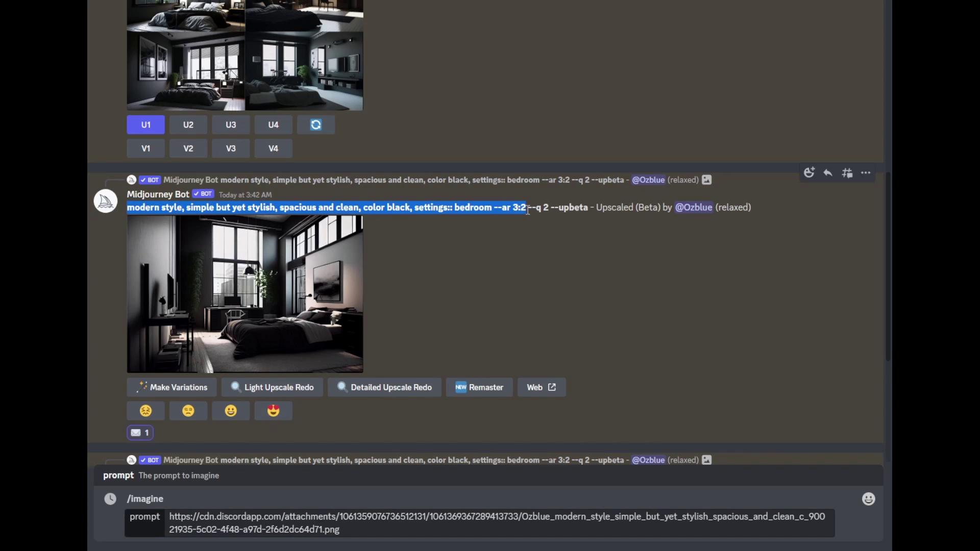
{"action": "left_click", "coordinate": [360, 529]}
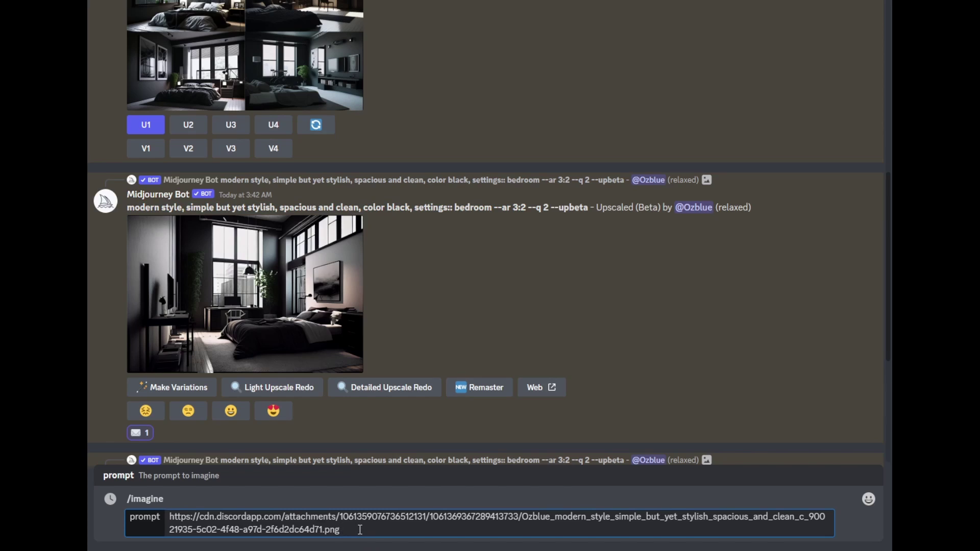
{"action": "key", "text": "ctrl+v"}
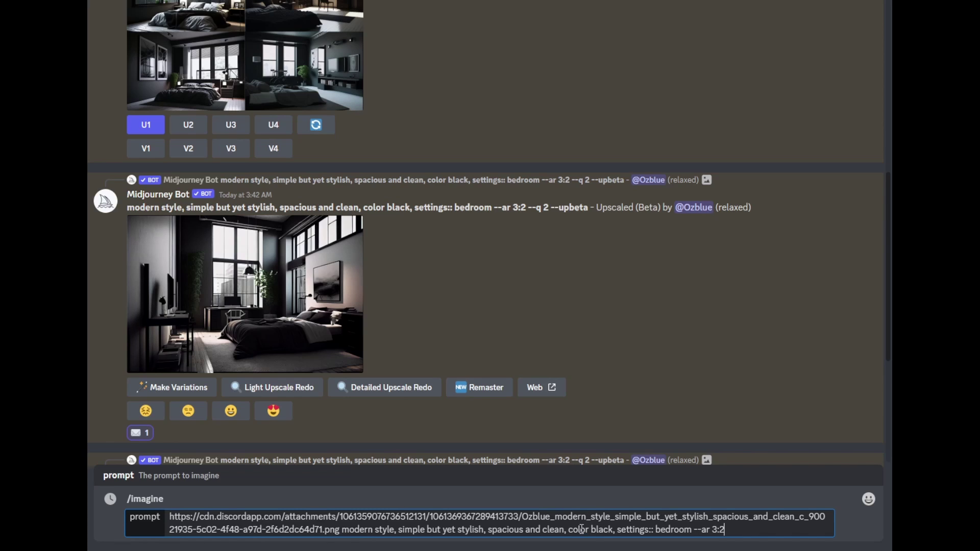
Step: Change the color in the new /imagine prompt to red
{"action": "left_click_drag", "start_coordinate": [568, 530], "coordinate": [621, 527]}
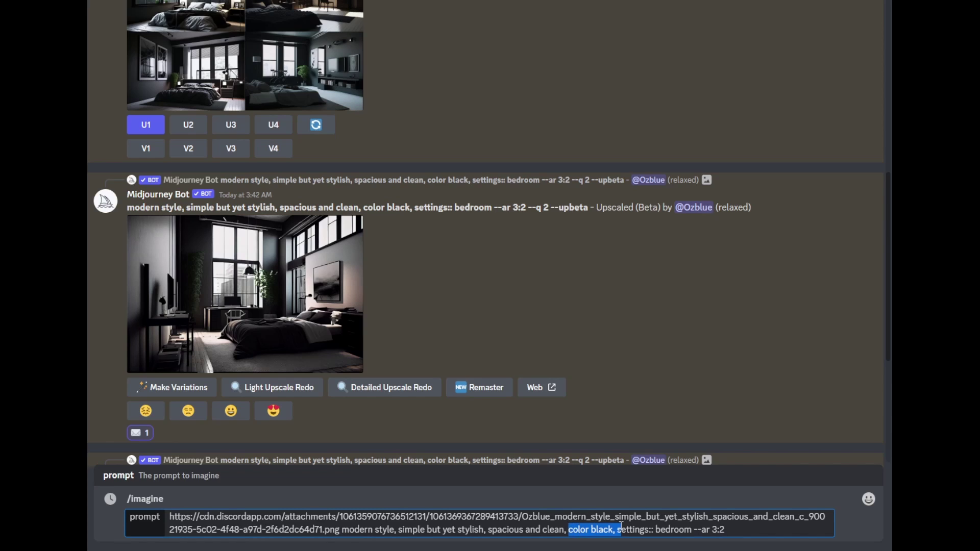
{"action": "double_click", "coordinate": [609, 528]}
{"action": "type", "text": "red"}
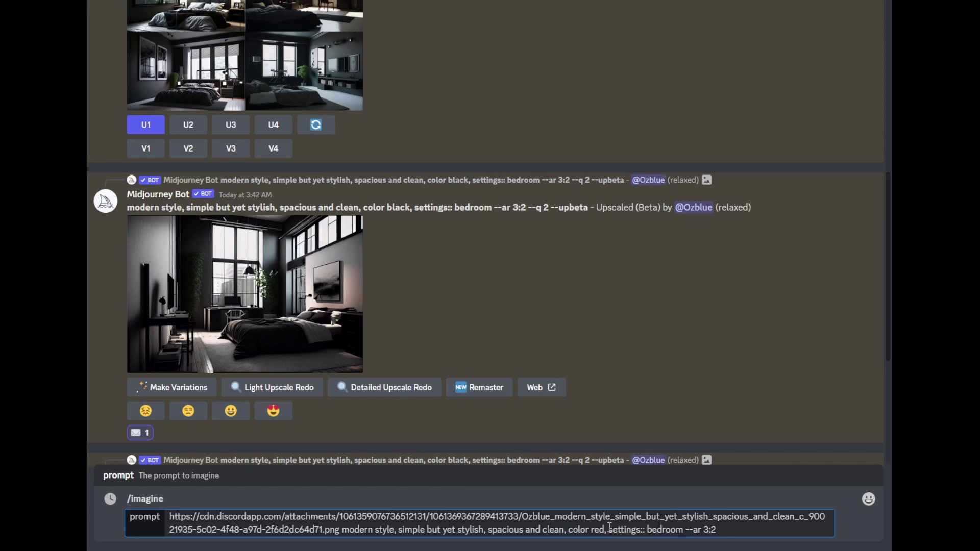
Step: Append "--seed 373912945" to the prompt, using the black bedroom image's seed from the Midjourney Bot direct message
{"action": "left_click", "coordinate": [741, 527]}
{"action": "type", "text": "--seed"}
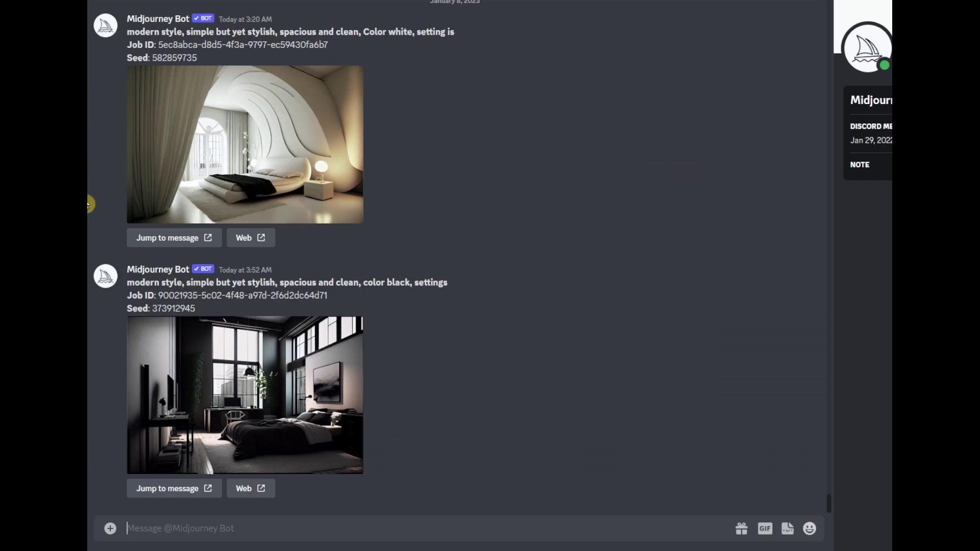
{"action": "double_click", "coordinate": [186, 308]}
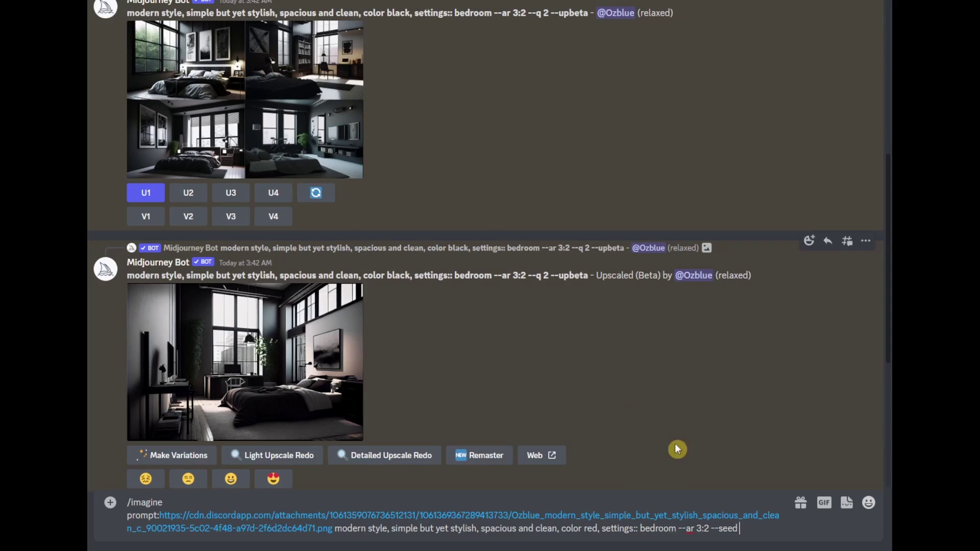
{"action": "type", "text": "373912945"}
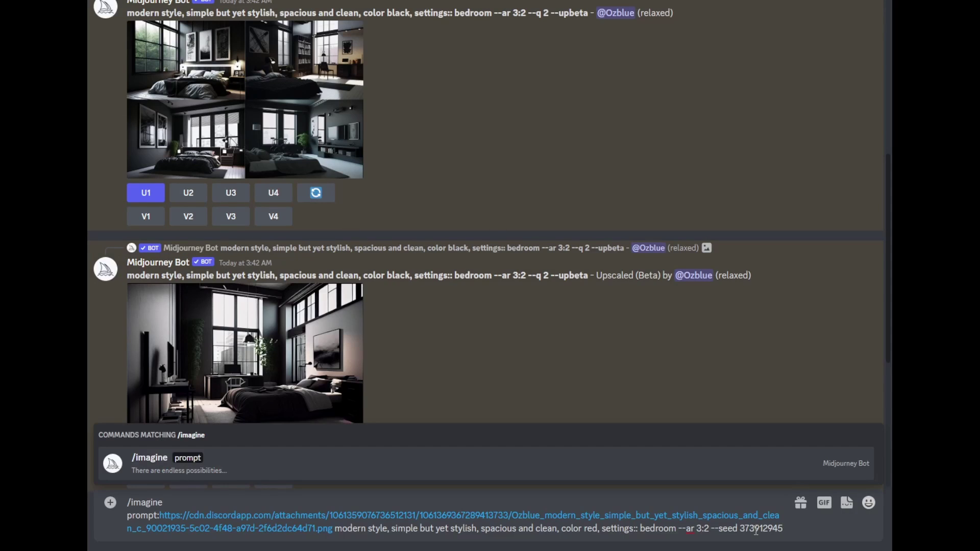
Step: Restore the /imagine command, append "--stylize 200 --q 2 --upbeta" to the prompt and submit it
{"action": "key", "text": "Tab"}
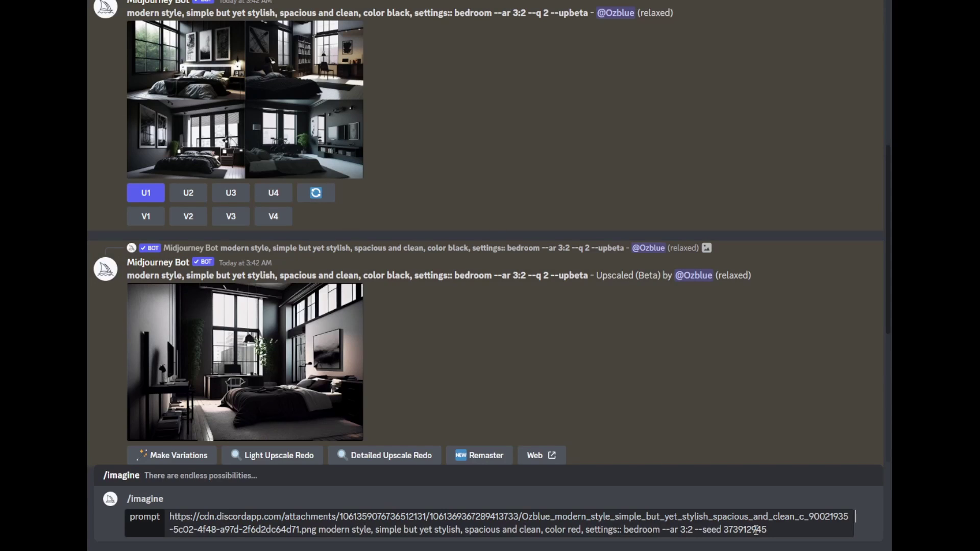
{"action": "left_click", "coordinate": [793, 529]}
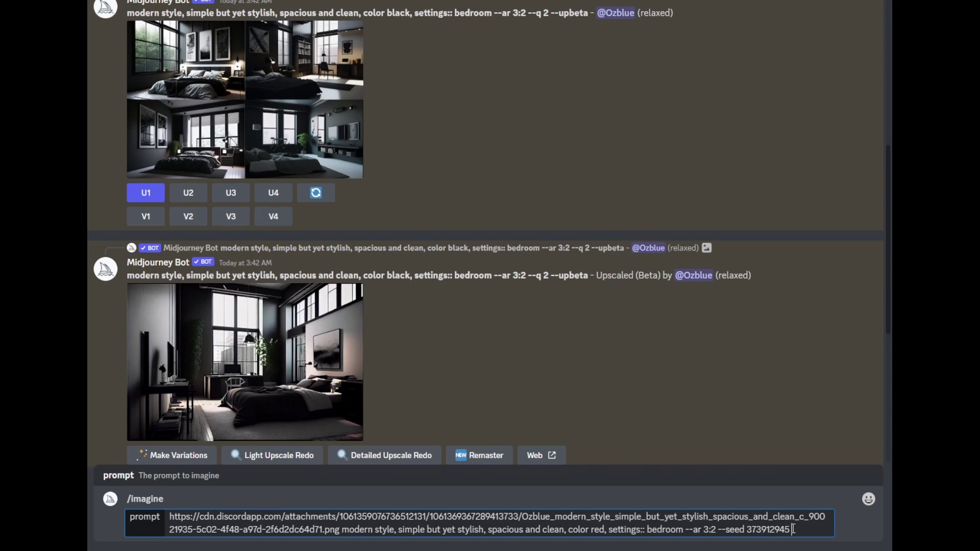
{"action": "type", "text": "--stylize 200 --q 2 --upbeta"}
{"action": "key", "text": "Return"}
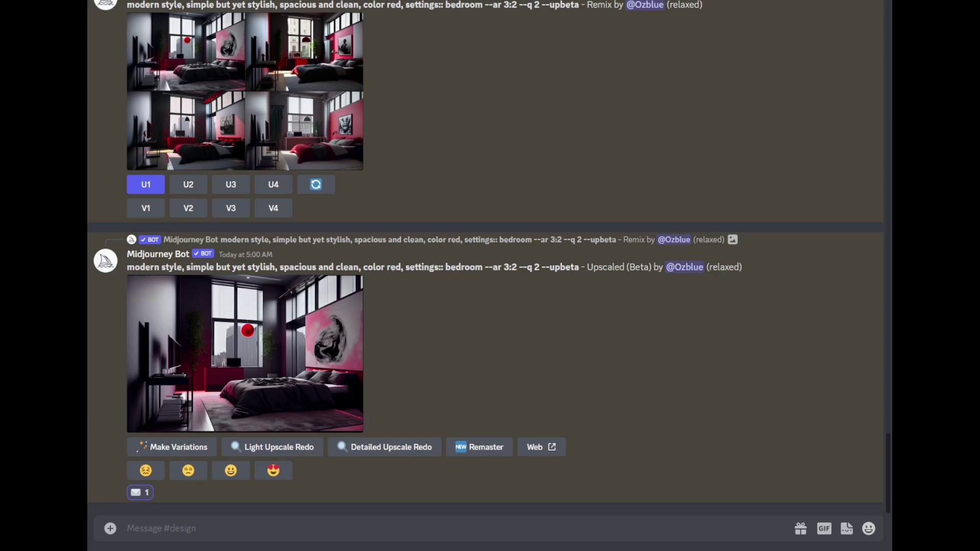
{"action": "left_click", "coordinate": [437, 264]}
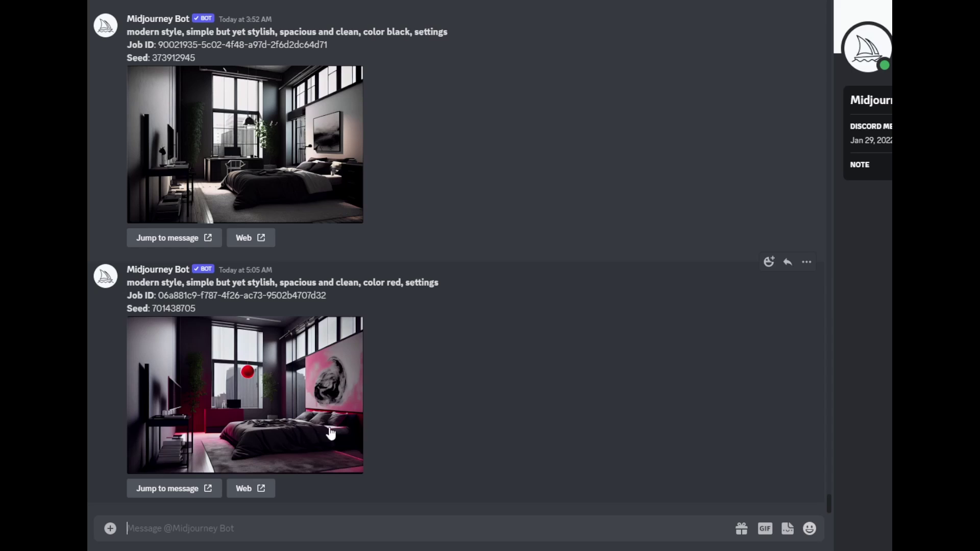
{"action": "left_click", "coordinate": [390, 530]}
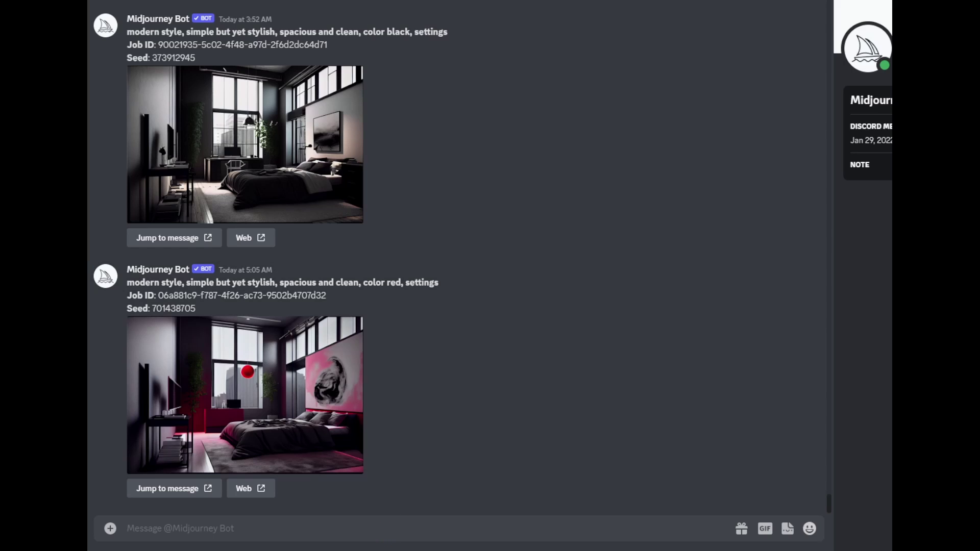